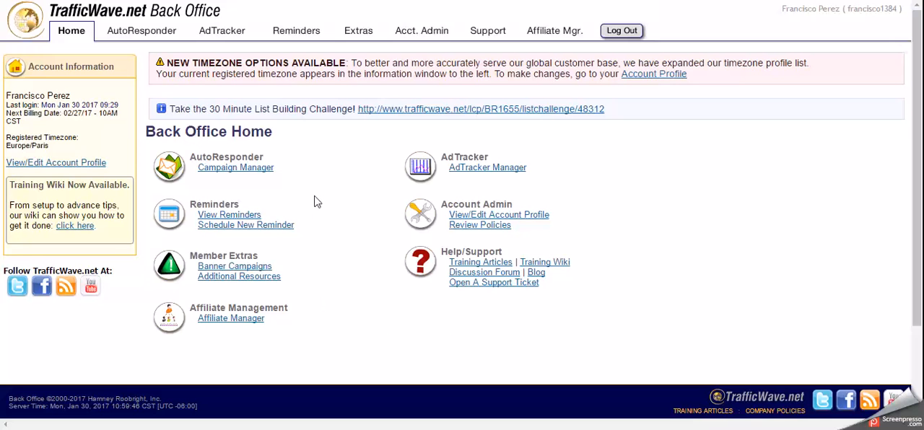
- Open the hosted capture pages of the methodeloto campaign and start creating a new one
{"action": "left_click", "coordinate": [226, 175]}
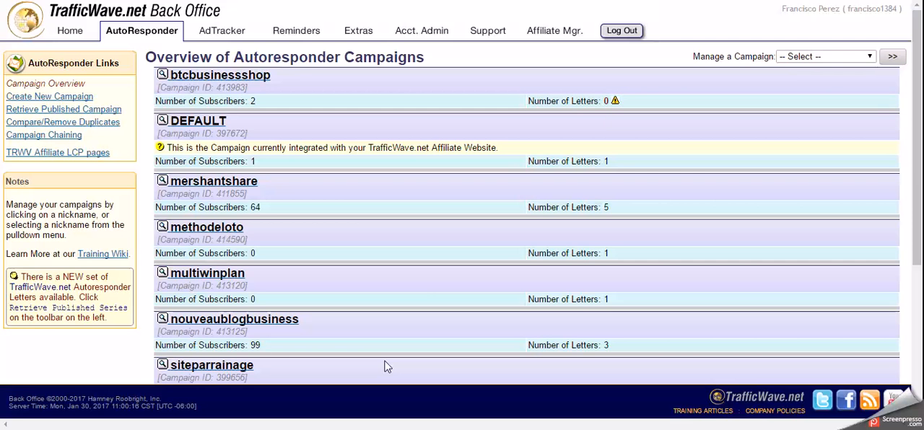
{"action": "left_click", "coordinate": [201, 231]}
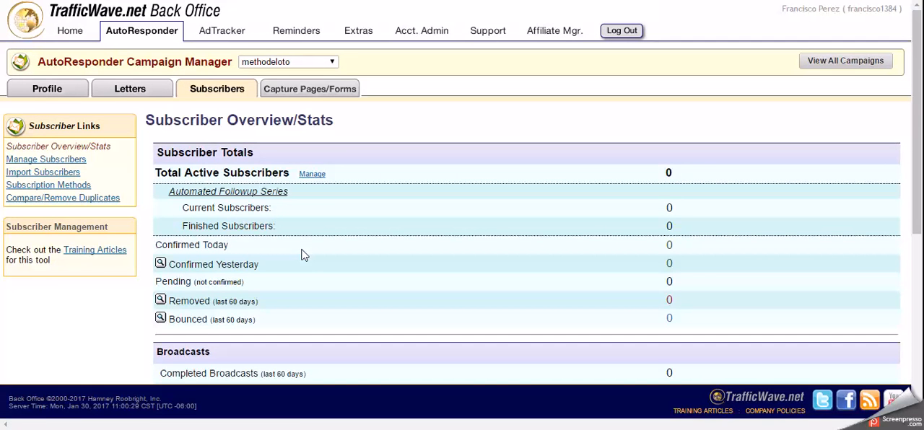
{"action": "mouse_move", "coordinate": [295, 90]}
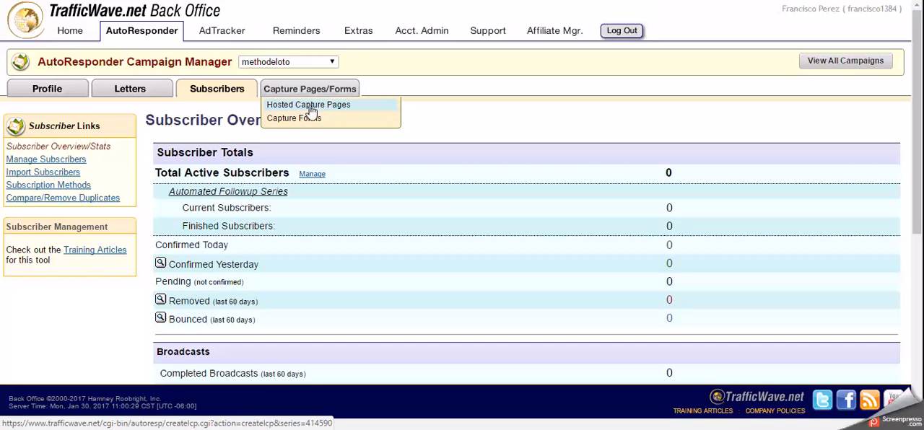
{"action": "left_click", "coordinate": [314, 107]}
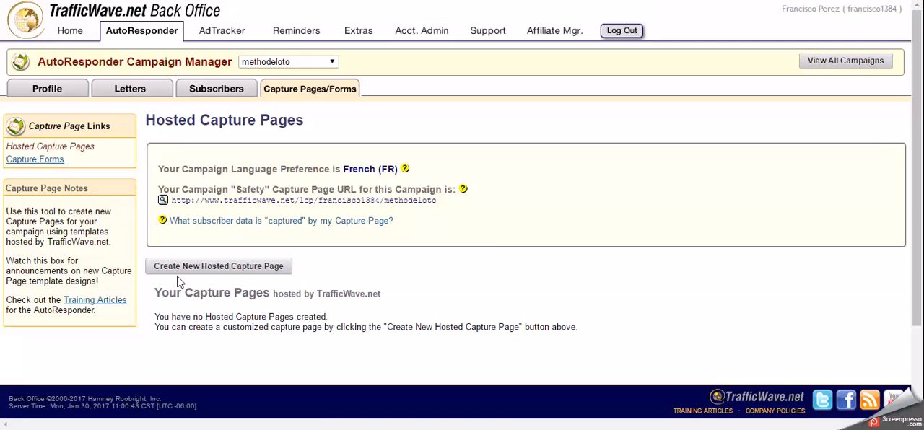
{"action": "left_click", "coordinate": [221, 269]}
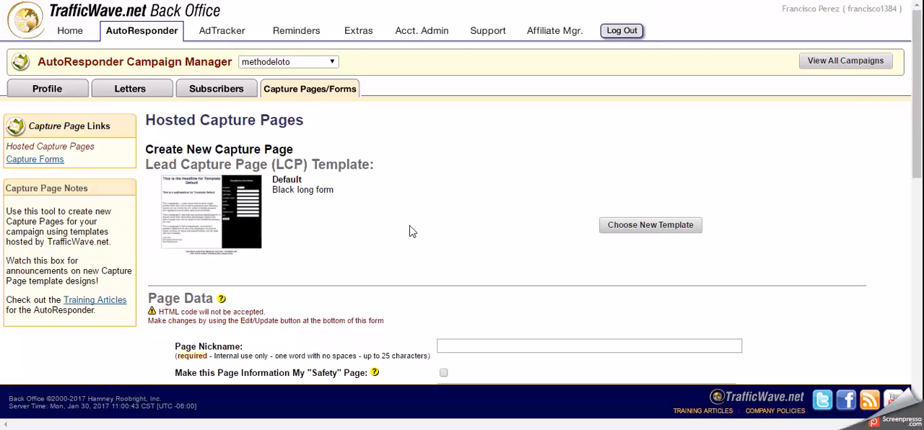
- Open the template gallery for the new capture page and look over the available themes and templates
{"action": "scroll", "coordinate": [238, 204], "scroll_direction": "down", "scroll_amount": 1}
{"action": "scroll", "coordinate": [454, 148], "scroll_direction": "down", "scroll_amount": 1}
{"action": "scroll", "coordinate": [454, 149], "scroll_direction": "down", "scroll_amount": 1}
{"action": "scroll", "coordinate": [454, 148], "scroll_direction": "up", "scroll_amount": 3}
{"action": "left_click", "coordinate": [650, 231]}
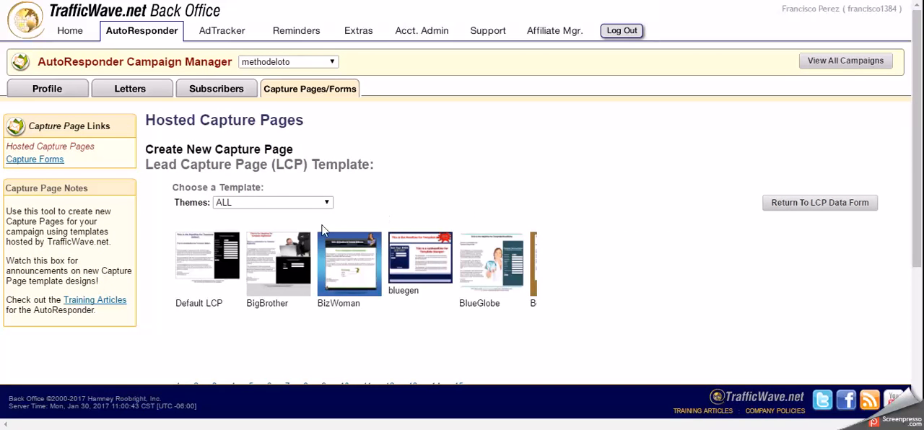
{"action": "left_click", "coordinate": [326, 203]}
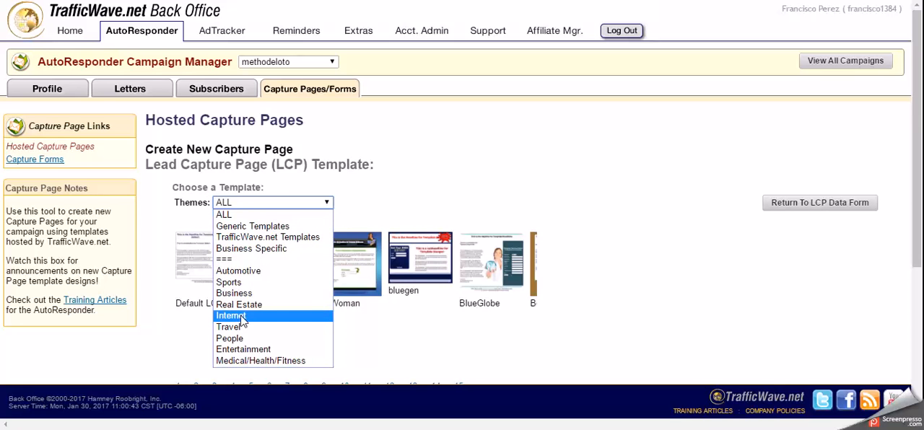
{"action": "left_click", "coordinate": [426, 177]}
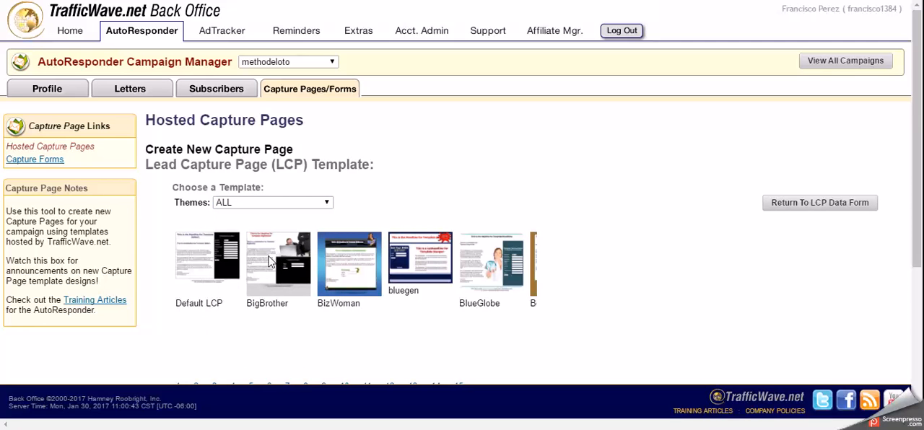
{"action": "scroll", "coordinate": [285, 246], "scroll_direction": "down", "scroll_amount": 3}
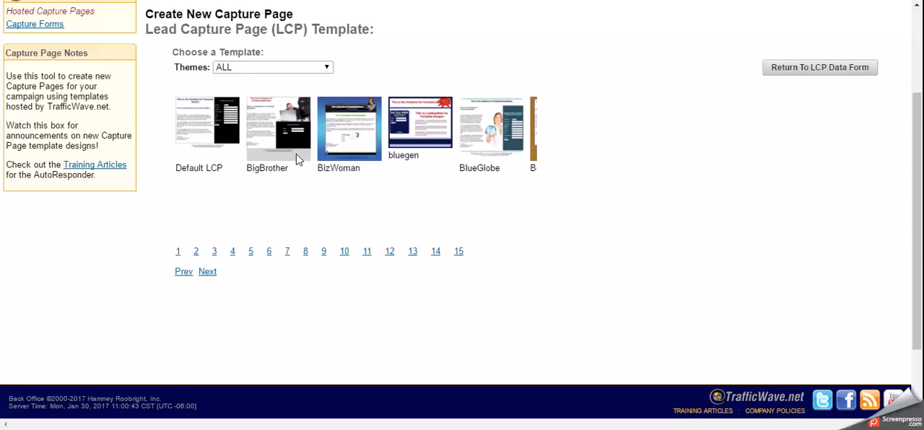
- Filter the templates by the Business Specific theme and apply the TOAN template to the capture page
{"action": "left_click", "coordinate": [270, 67]}
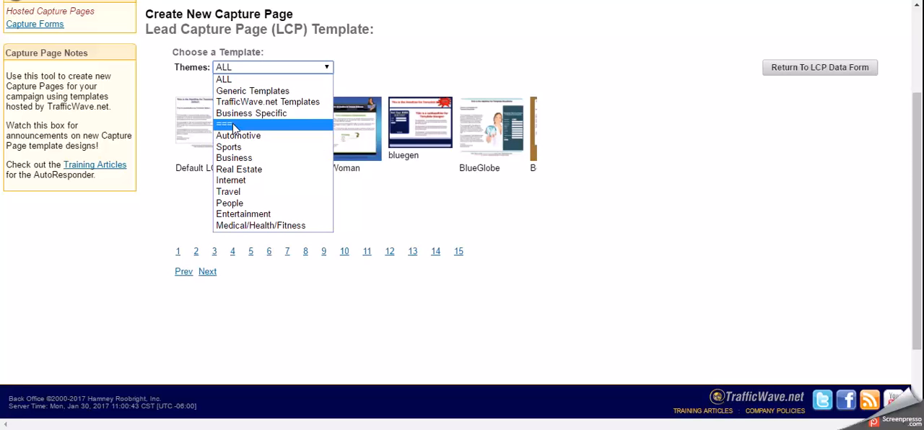
{"action": "left_click", "coordinate": [248, 115]}
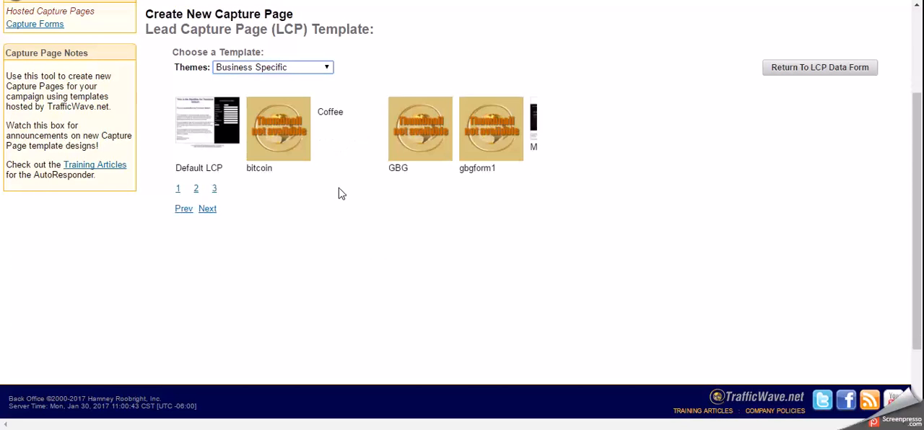
{"action": "left_click", "coordinate": [196, 192]}
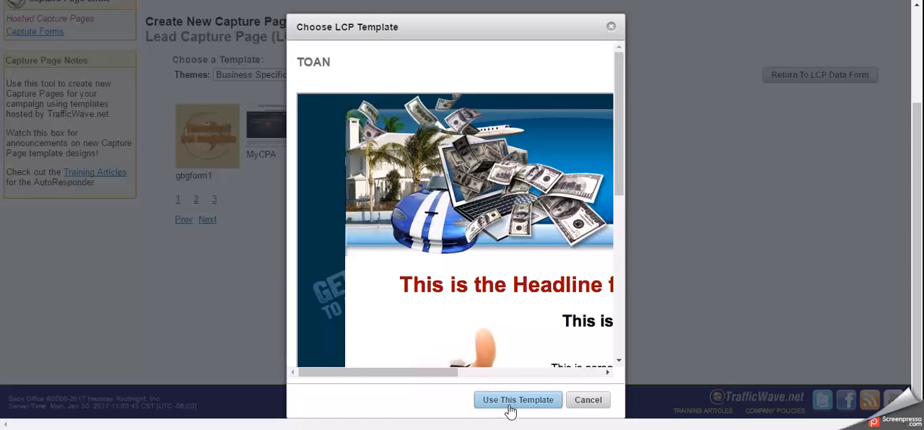
{"action": "left_click", "coordinate": [517, 401]}
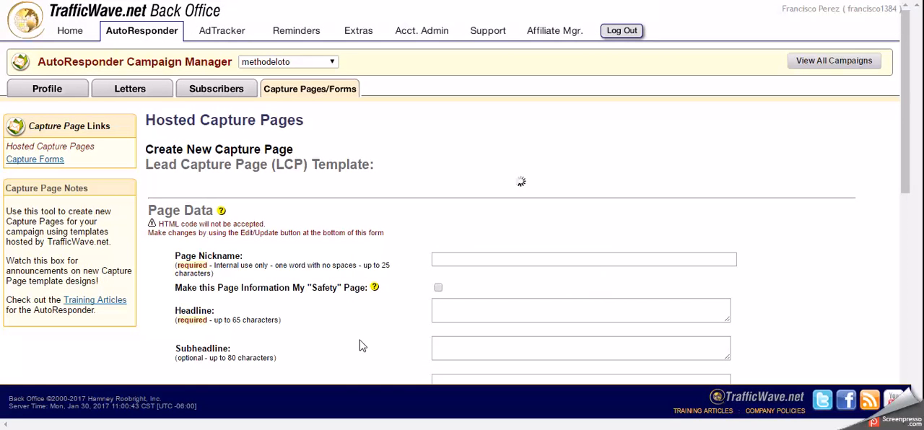
- Enter METHODELOTO as the page nickname in the Page Data section
{"action": "scroll", "coordinate": [362, 346], "scroll_direction": "down", "scroll_amount": 1}
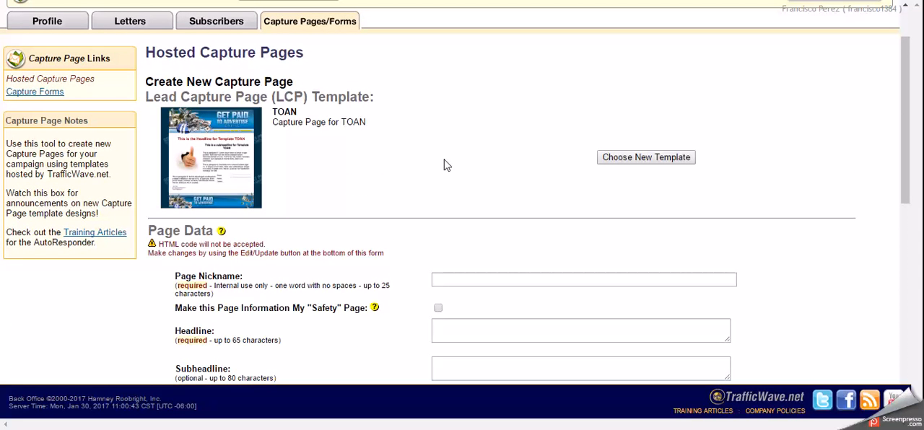
{"action": "scroll", "coordinate": [385, 229], "scroll_direction": "down", "scroll_amount": 2}
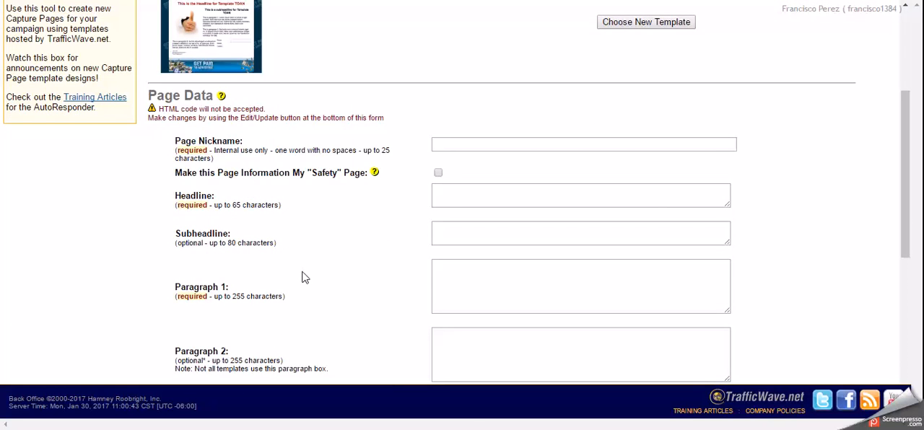
{"action": "scroll", "coordinate": [303, 272], "scroll_direction": "up", "scroll_amount": 3}
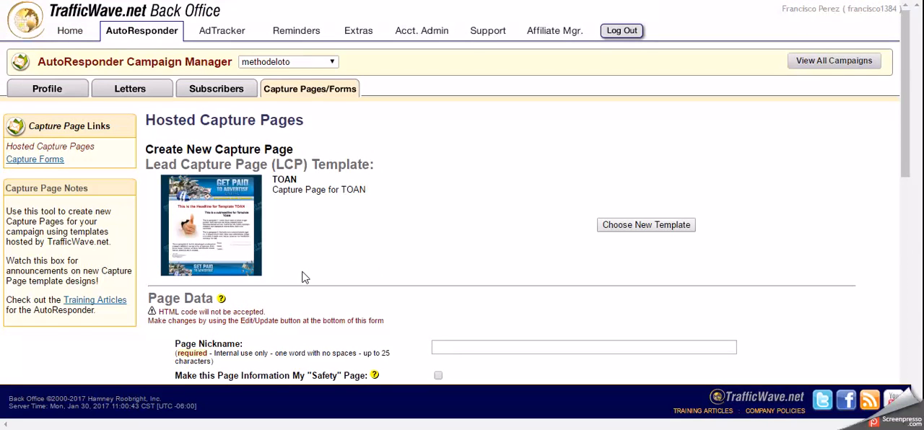
{"action": "scroll", "coordinate": [303, 277], "scroll_direction": "down", "scroll_amount": 3}
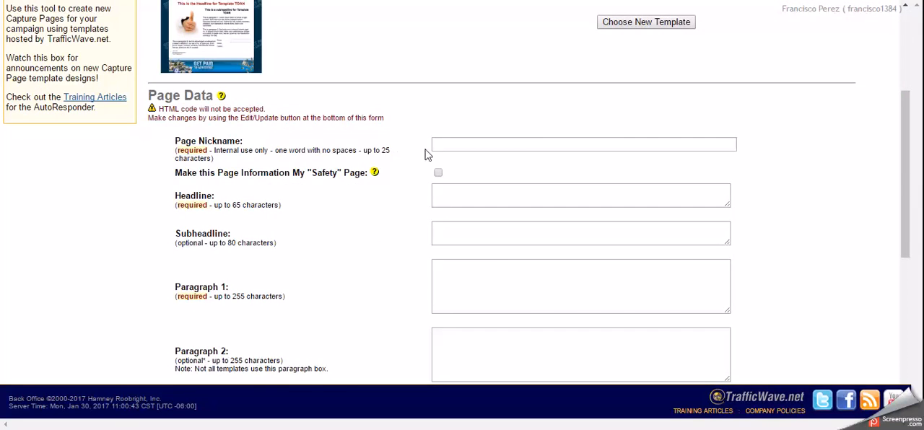
{"action": "left_click", "coordinate": [451, 144]}
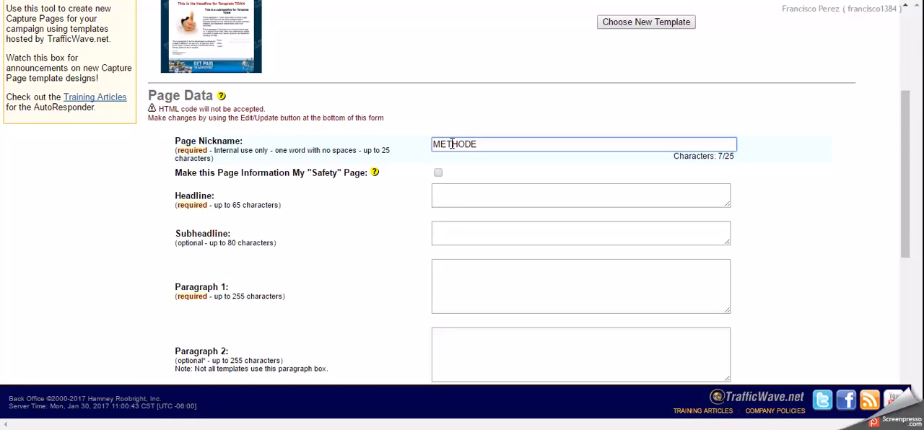
{"action": "type", "text": "METHODELOTO"}
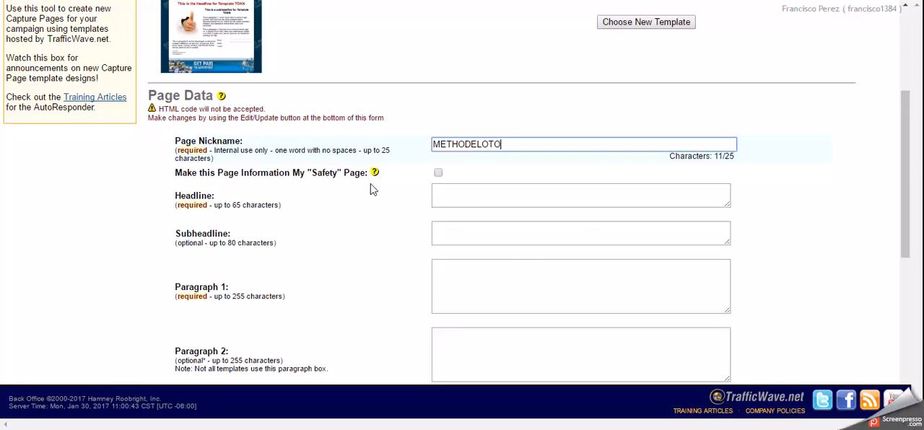
- Enter the headline "DECOUVREZ UNE METHODE INFAILIBLE POUR GAGNER AU LOTO !!!" for the capture page
{"action": "left_click", "coordinate": [448, 193]}
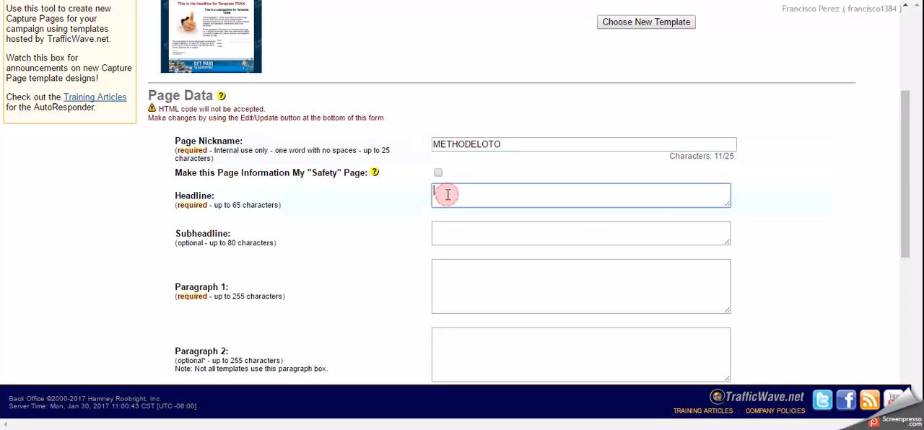
{"action": "type", "text": "DECOUVREZ U"}
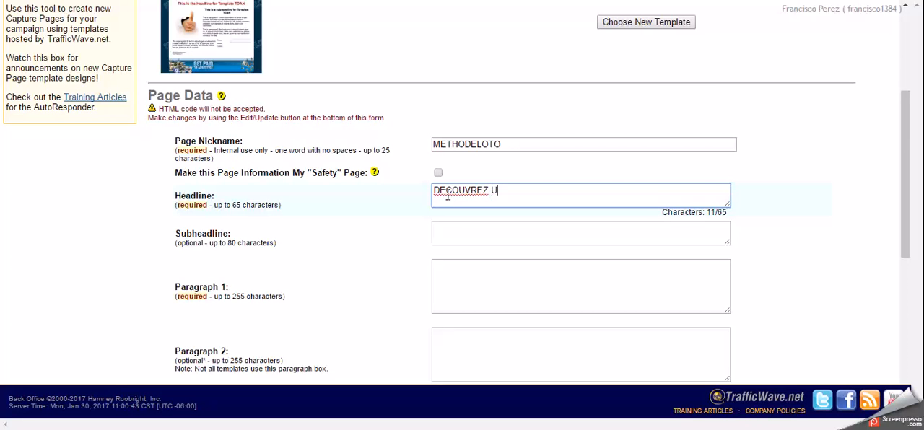
{"action": "type", "text": "NE METHDOE"}
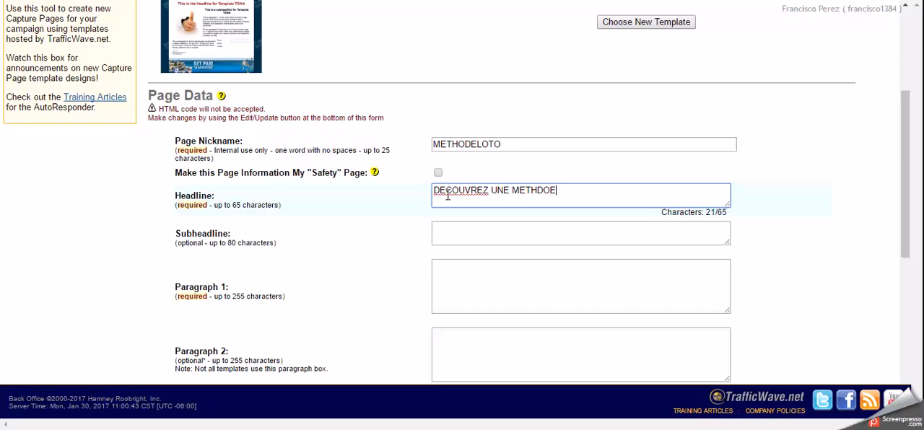
{"action": "key", "text": "BackSpace"}
{"action": "key", "text": "BackSpace"}
{"action": "key", "text": "BackSpace"}
{"action": "type", "text": "ODE INFAILIBLE POUR GAGNER"}
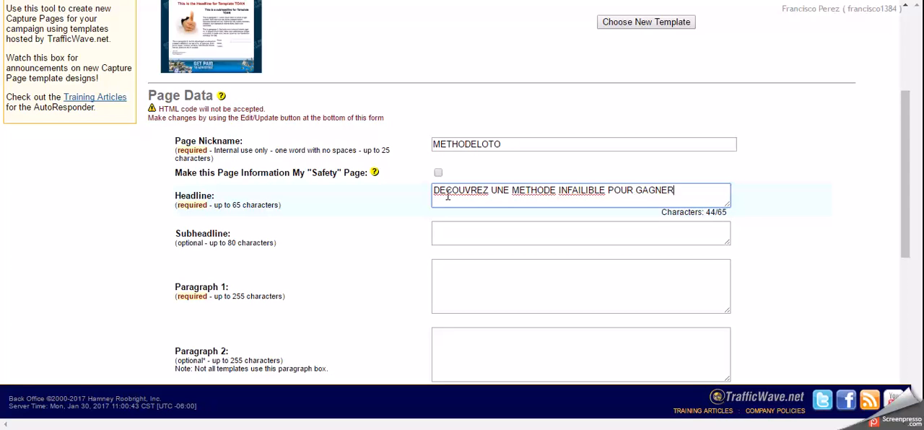
{"action": "type", "text": " AU LOTO !!!"}
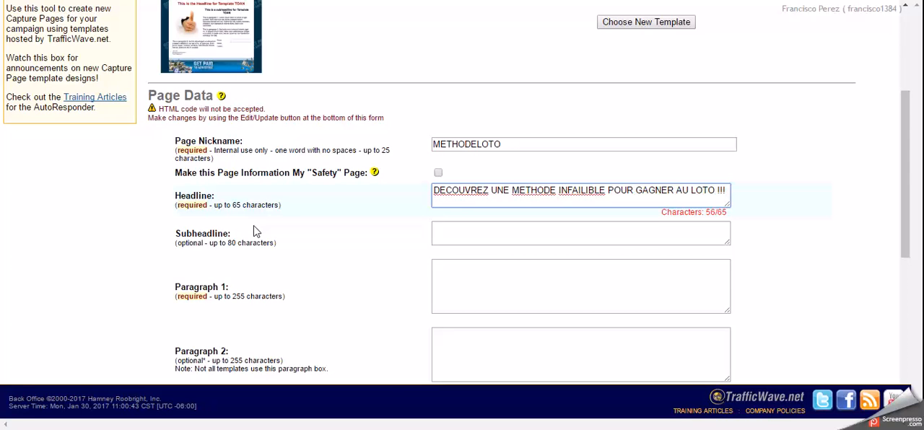
- Fill in Paragraph 1 with "ESSAI GRATUIT SANS ENGAGEMENT PENDANT 30 JOURS !!!"
{"action": "scroll", "coordinate": [431, 208], "scroll_direction": "down", "scroll_amount": 1}
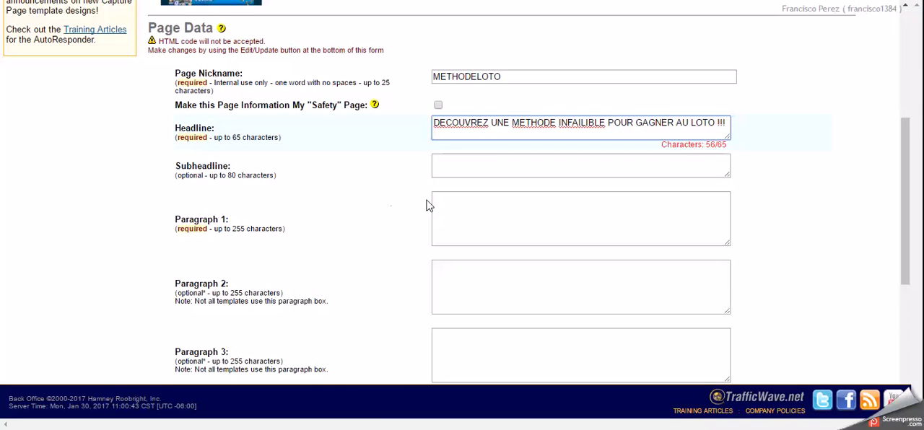
{"action": "left_click", "coordinate": [459, 203]}
{"action": "type", "text": "ESSAI GRATUIT SANS ENGAGEMENT"}
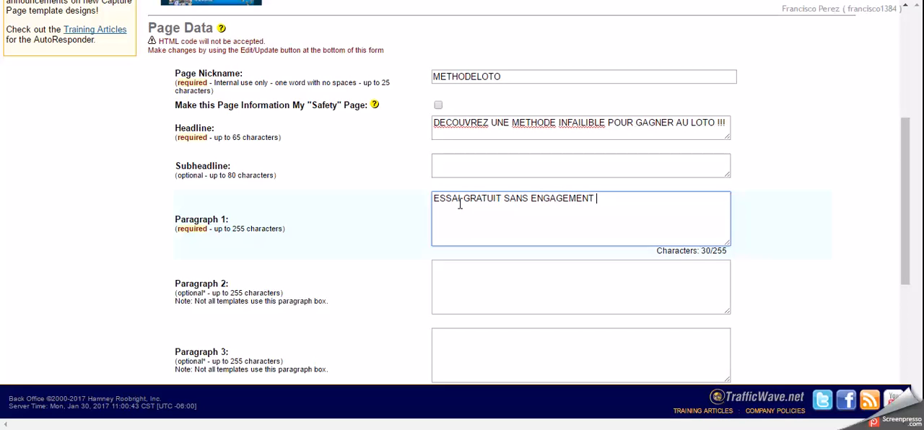
{"action": "type", "text": " PENDANT 30 JOURS !!!"}
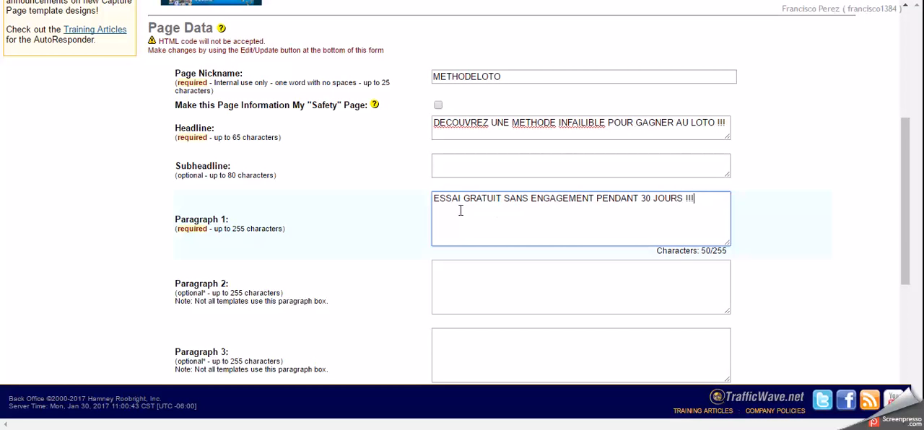
- Enter the owner's full name as the signature name in the Signature Data section
{"action": "scroll", "coordinate": [365, 240], "scroll_direction": "down", "scroll_amount": 3}
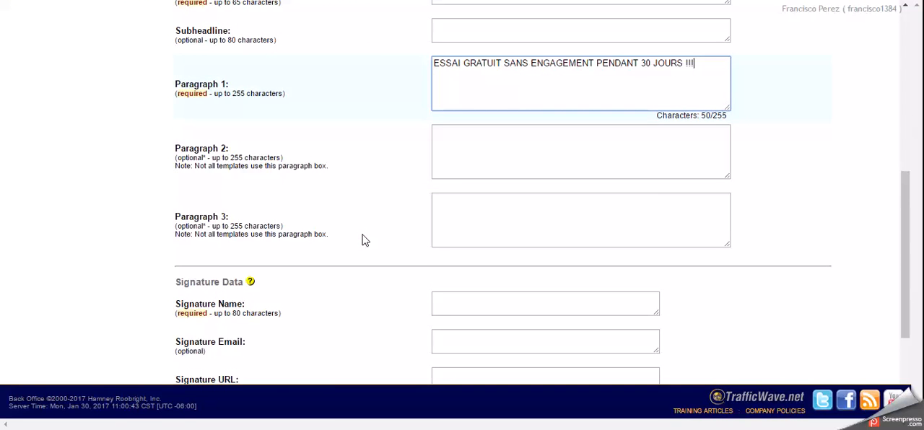
{"action": "scroll", "coordinate": [365, 240], "scroll_direction": "down", "scroll_amount": 2}
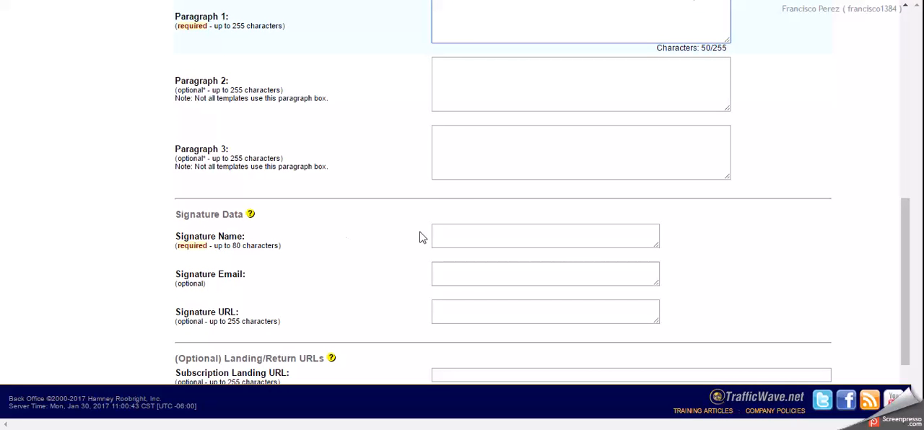
{"action": "left_click", "coordinate": [448, 230]}
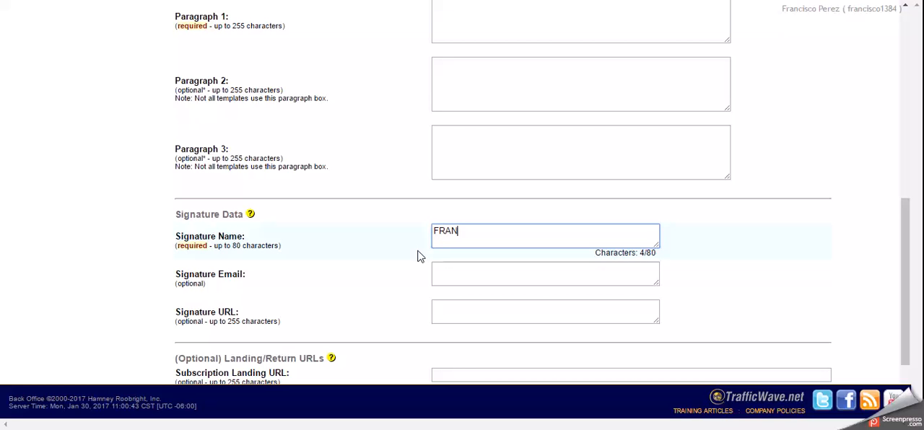
{"action": "type", "text": "FRANCISCO PEREZ"}
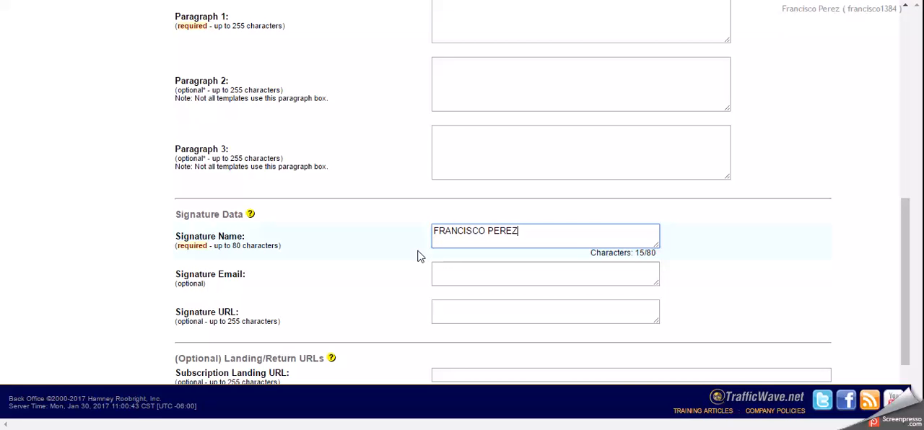
{"action": "scroll", "coordinate": [375, 283], "scroll_direction": "down", "scroll_amount": 1}
{"action": "scroll", "coordinate": [284, 240], "scroll_direction": "down", "scroll_amount": 1}
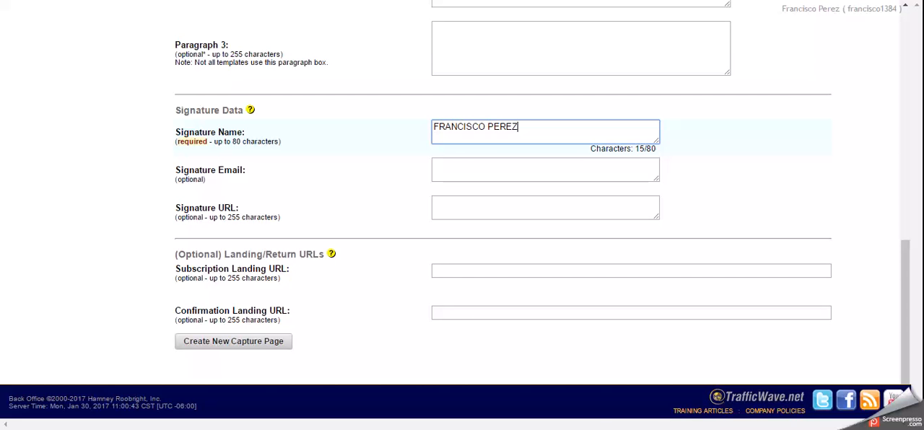
{"action": "key", "text": "alt+Tab"}
{"action": "right_click", "coordinate": [518, 188]}
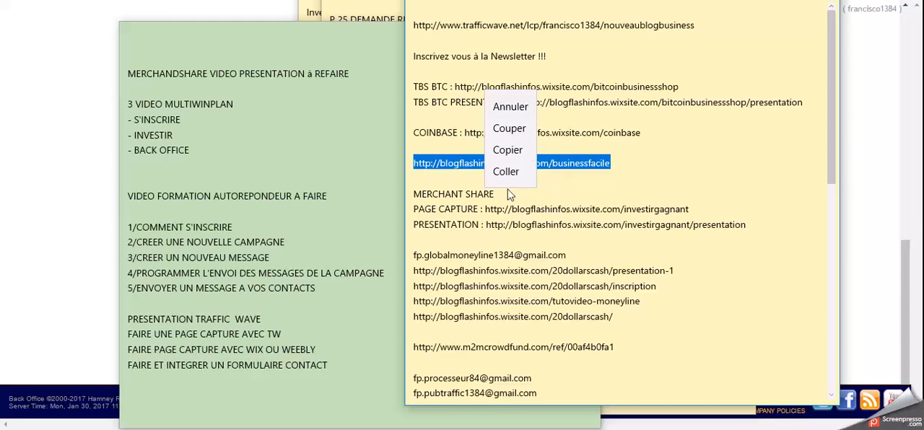
{"action": "left_click", "coordinate": [507, 149]}
{"action": "left_click", "coordinate": [46, 169]}
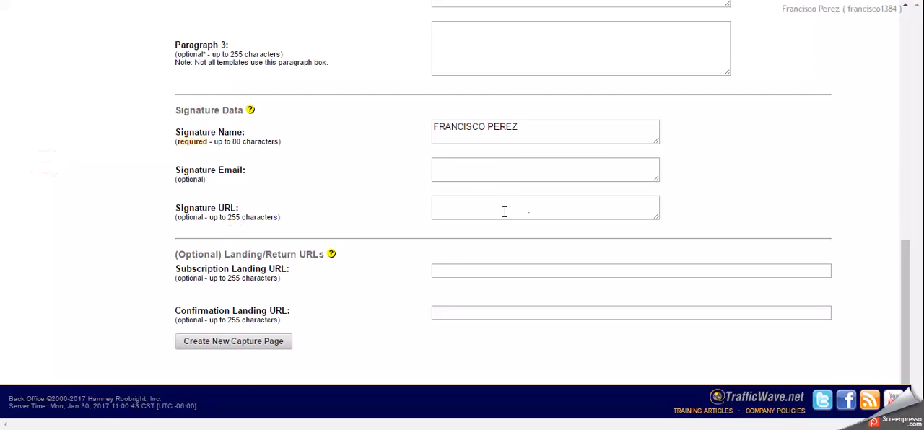
{"action": "left_click", "coordinate": [450, 272]}
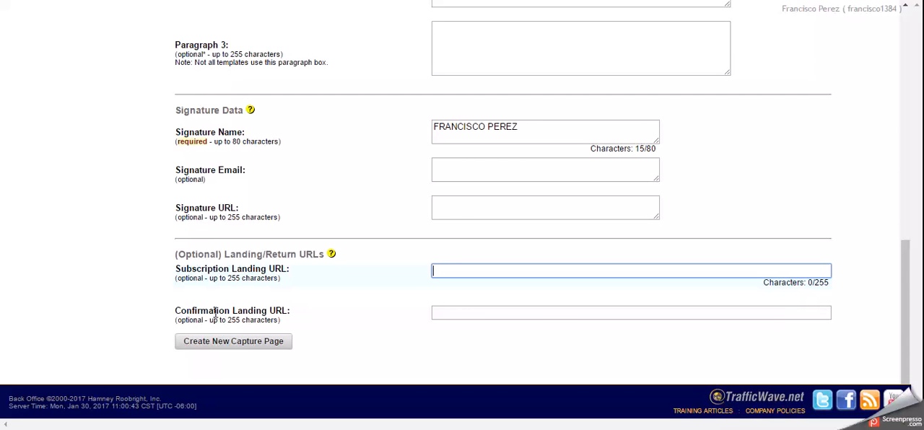
{"action": "left_click", "coordinate": [445, 313]}
{"action": "right_click", "coordinate": [445, 313]}
{"action": "left_click", "coordinate": [479, 221]}
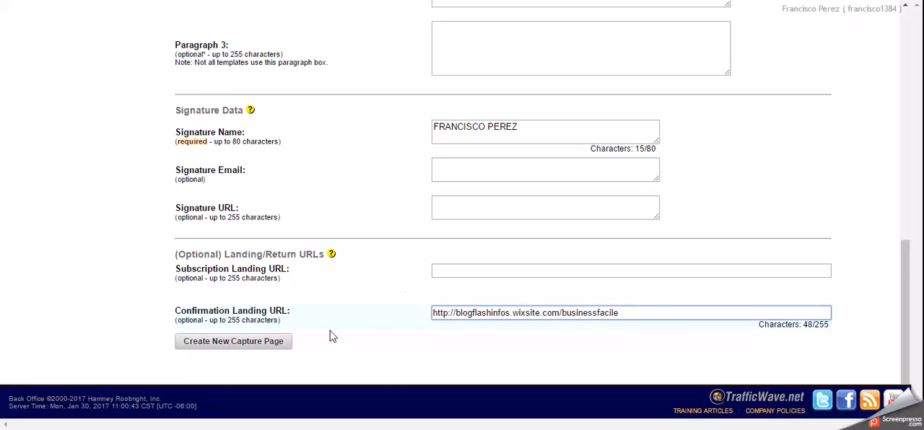
- Create the new capture page and open the METHODELOTO page's hosted URL to preview it
{"action": "left_click", "coordinate": [224, 343]}
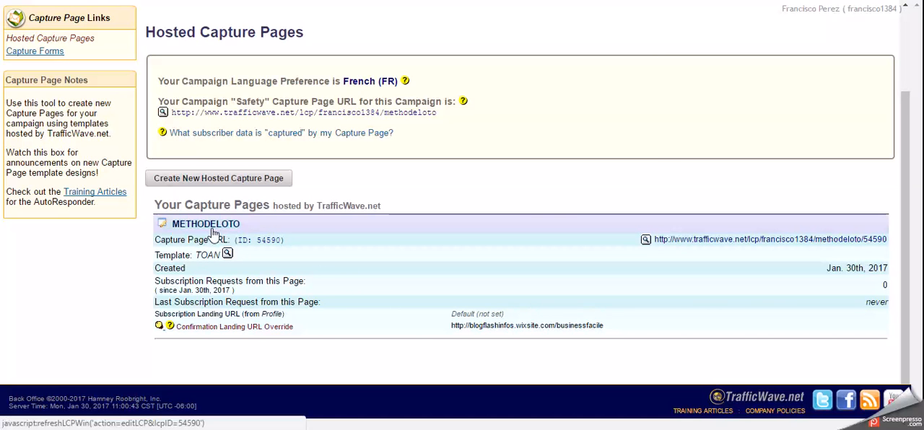
{"action": "left_click", "coordinate": [654, 244]}
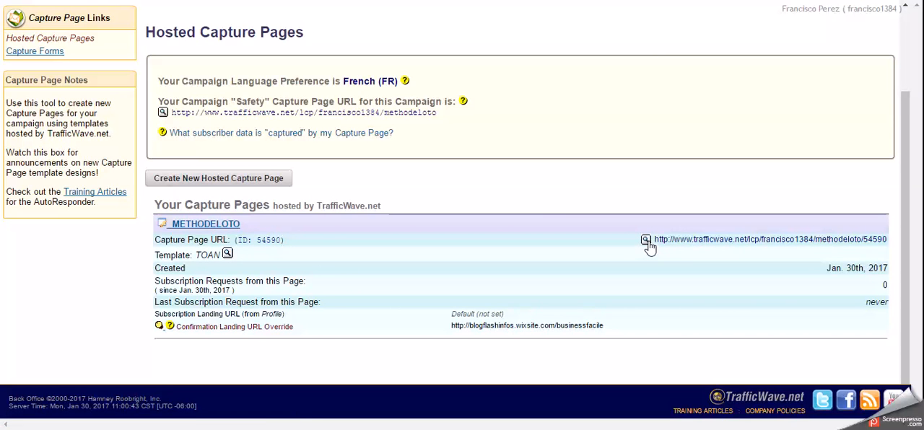